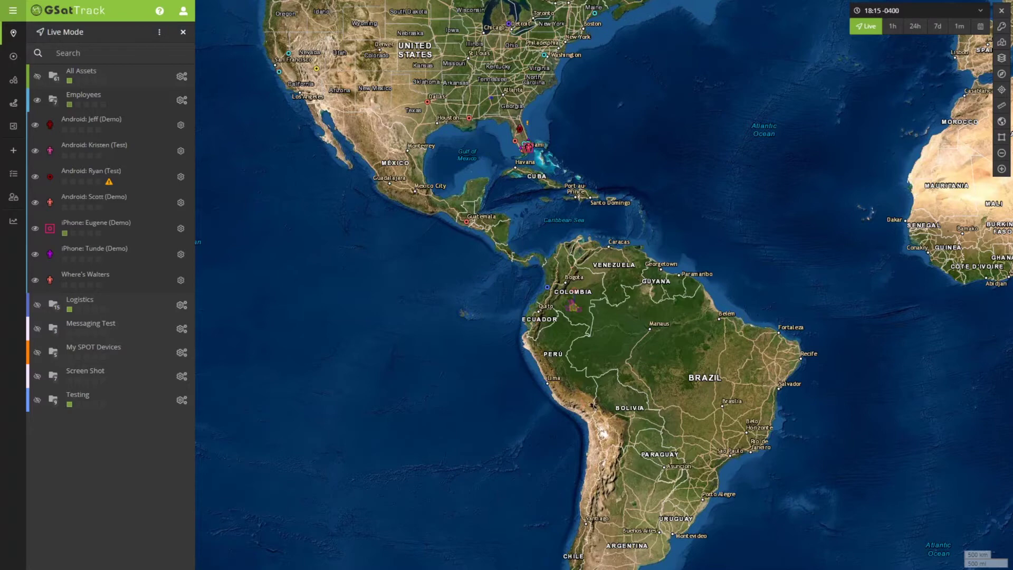
# Show the Shared Views list with its four existing views, after a brief look at Add Item.
pyautogui.click(16, 127)
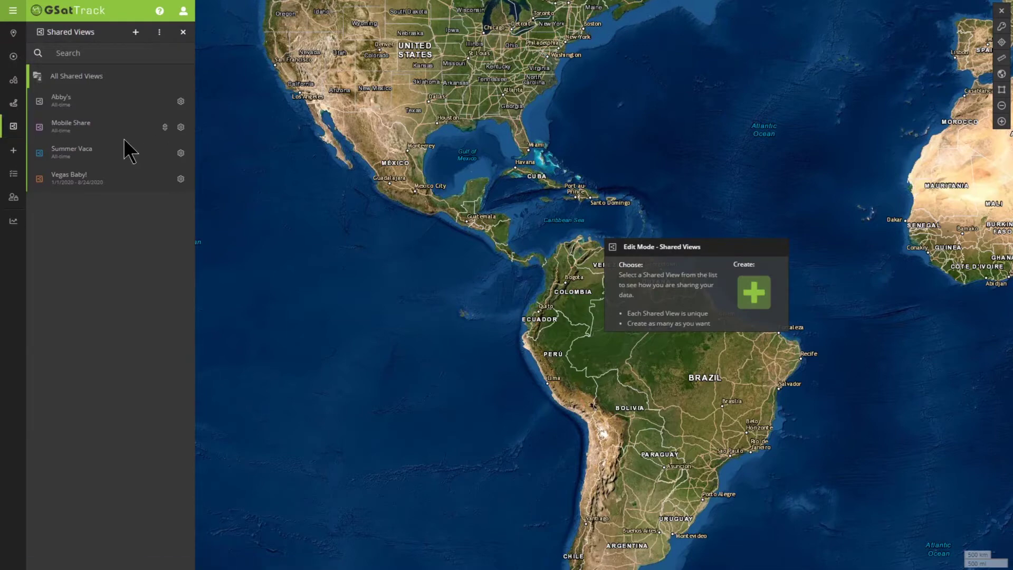
pyautogui.click(13, 155)
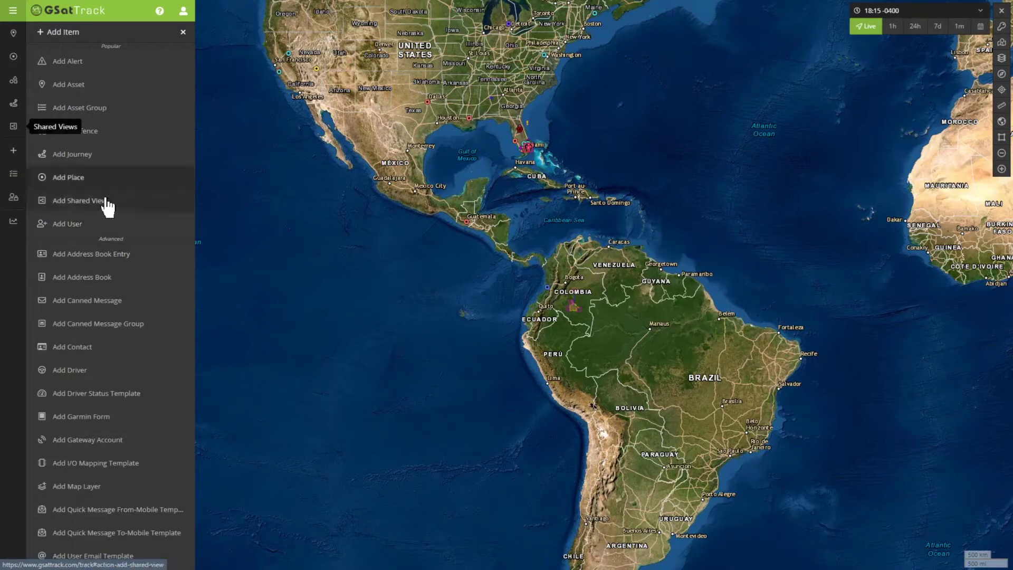
pyautogui.click(11, 135)
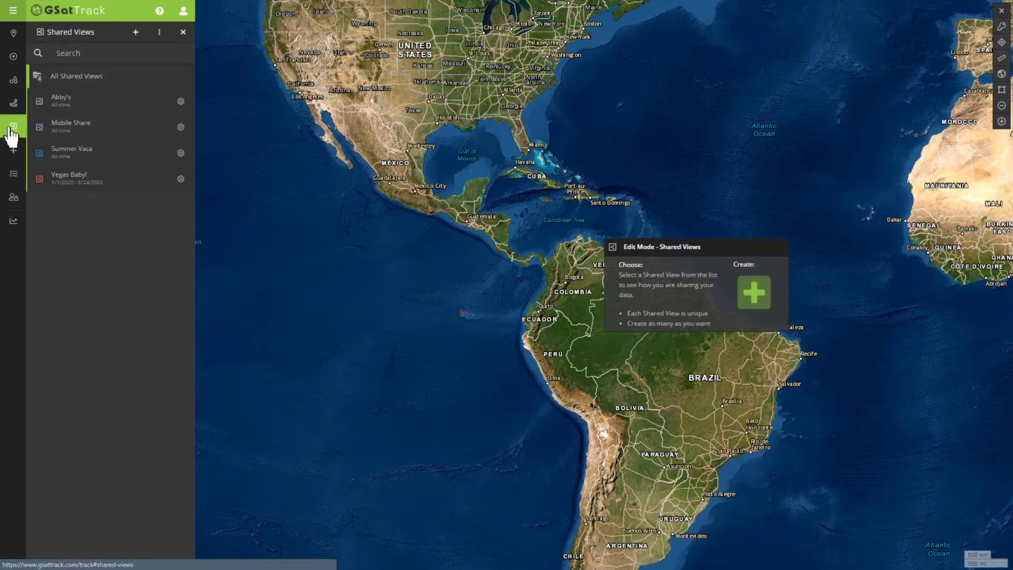
pyautogui.doubleClick(660, 223)
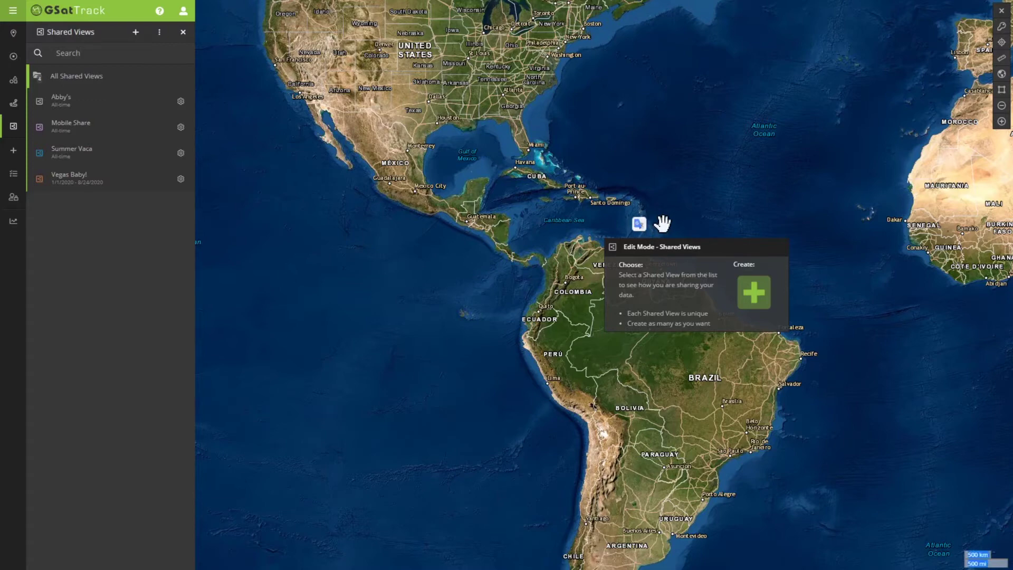
# Create a new shared view named 'scott's view', check its colour swatch, and continue to Sharing.
pyautogui.click(753, 293)
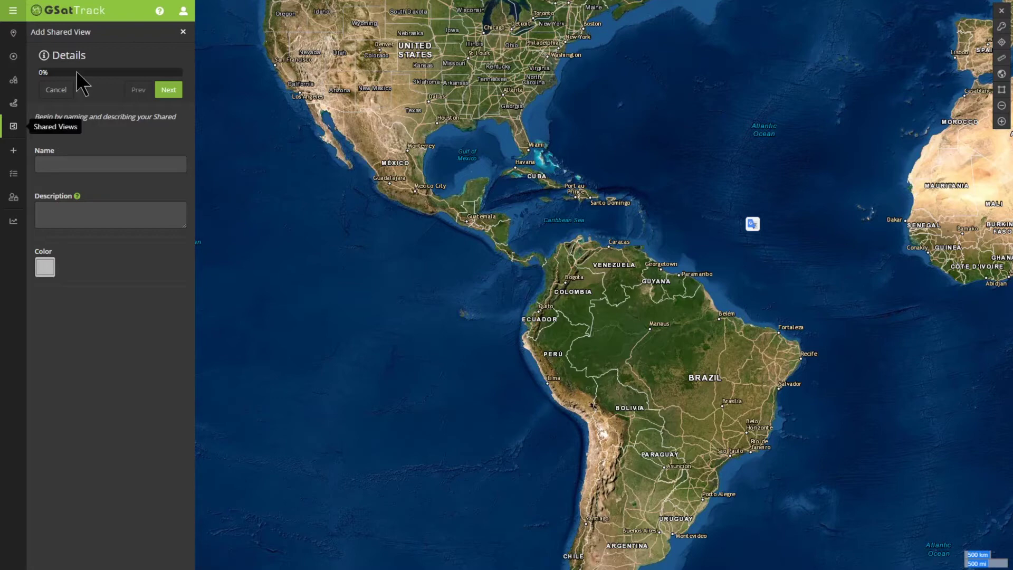
pyautogui.write("scott's")
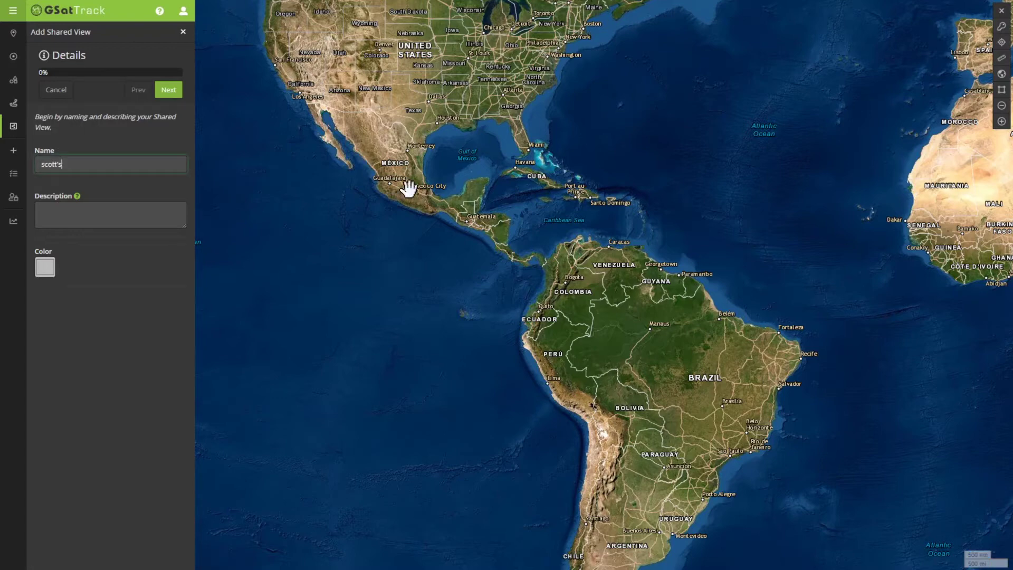
pyautogui.write(' view')
pyautogui.click(45, 267)
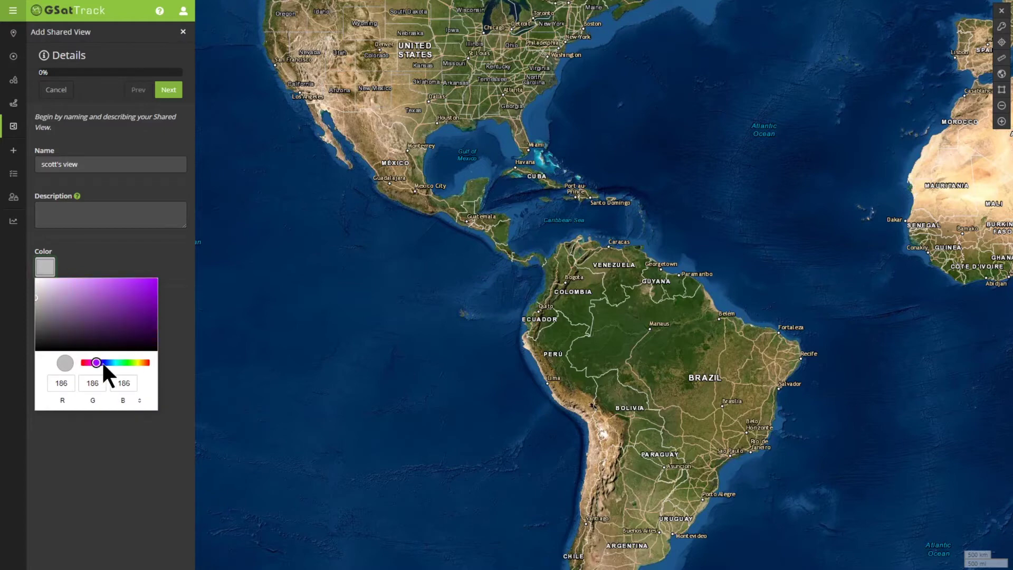
pyautogui.click(164, 91)
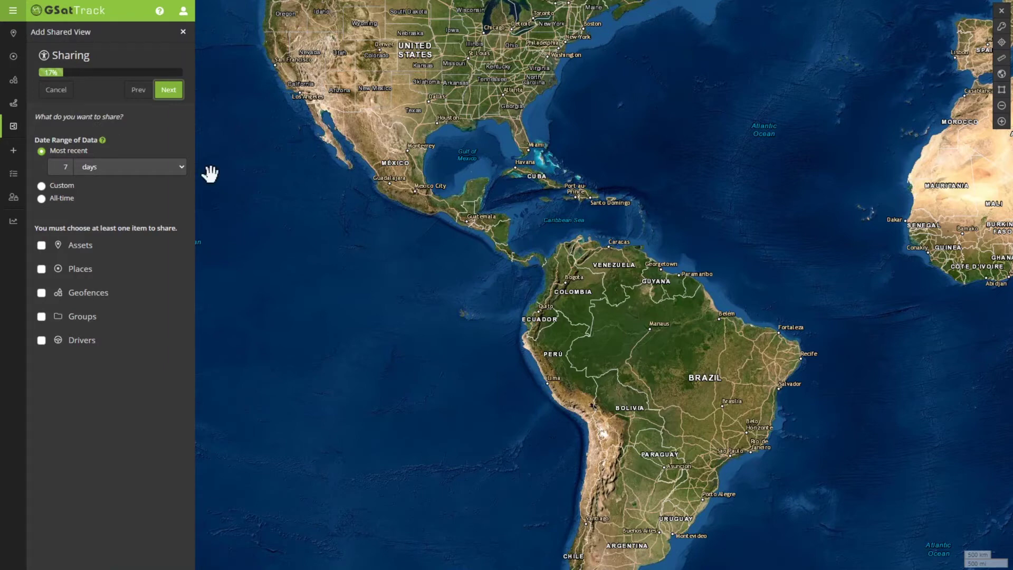
# Set the date range to All-time and share the Android: Scott (Demo) and Where's Walters assets.
pyautogui.click(115, 178)
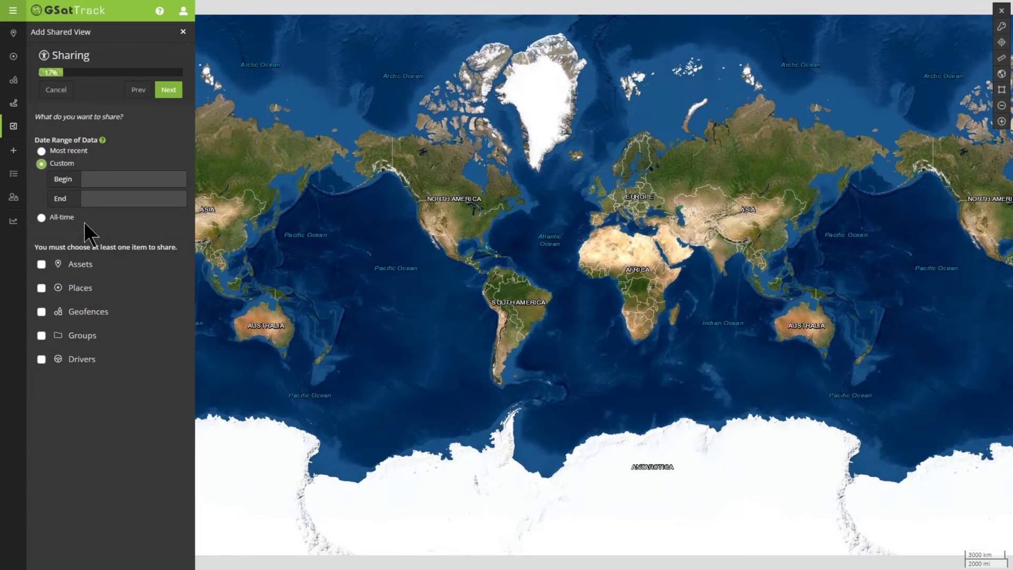
pyautogui.click(69, 217)
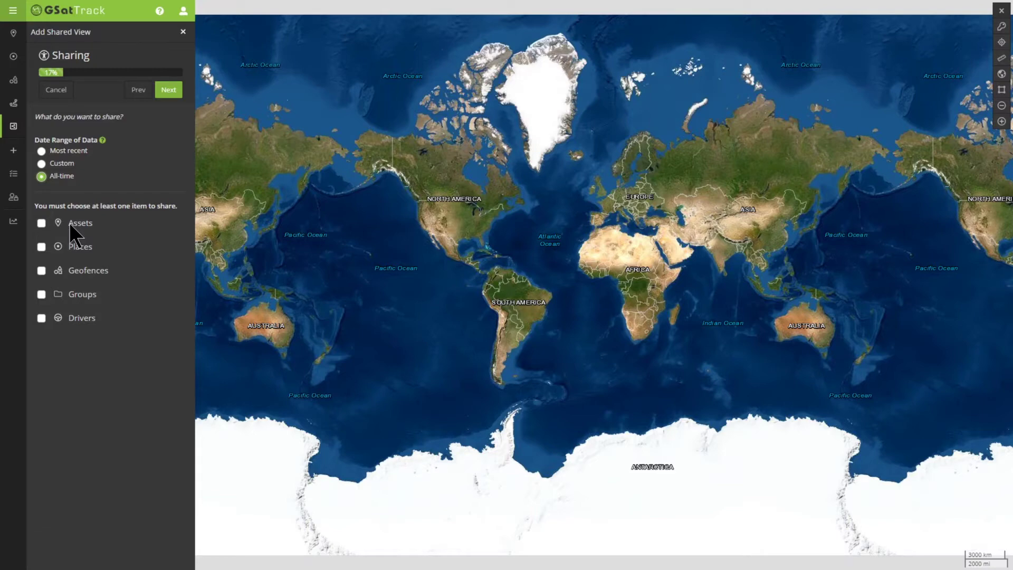
pyautogui.click(69, 222)
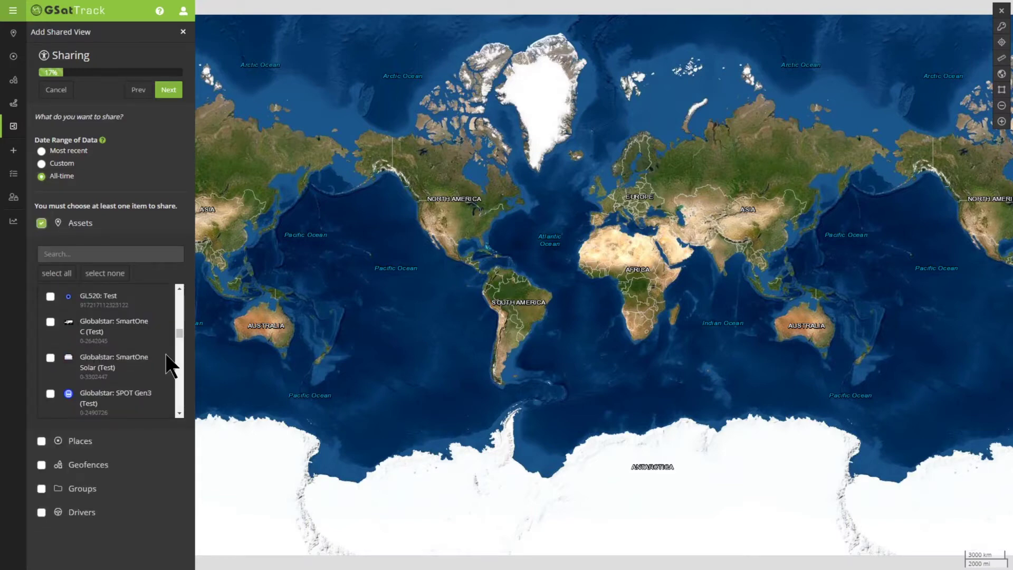
pyautogui.scroll(5, 137, 353)
pyautogui.scroll(1, 138, 353)
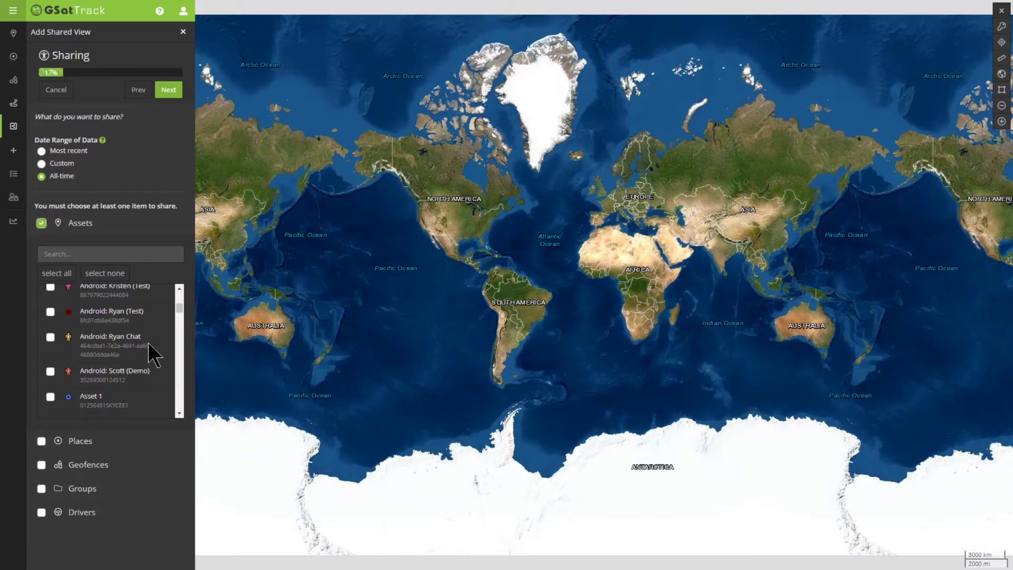
pyautogui.click(50, 371)
pyautogui.scroll(-1, 178, 310)
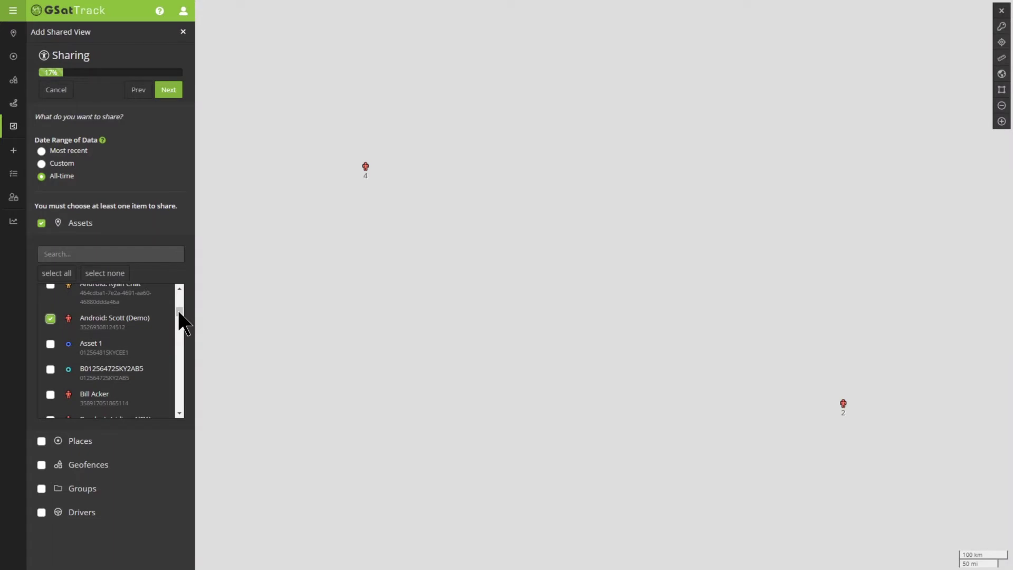
pyautogui.scroll(-5, 179, 310)
pyautogui.click(85, 376)
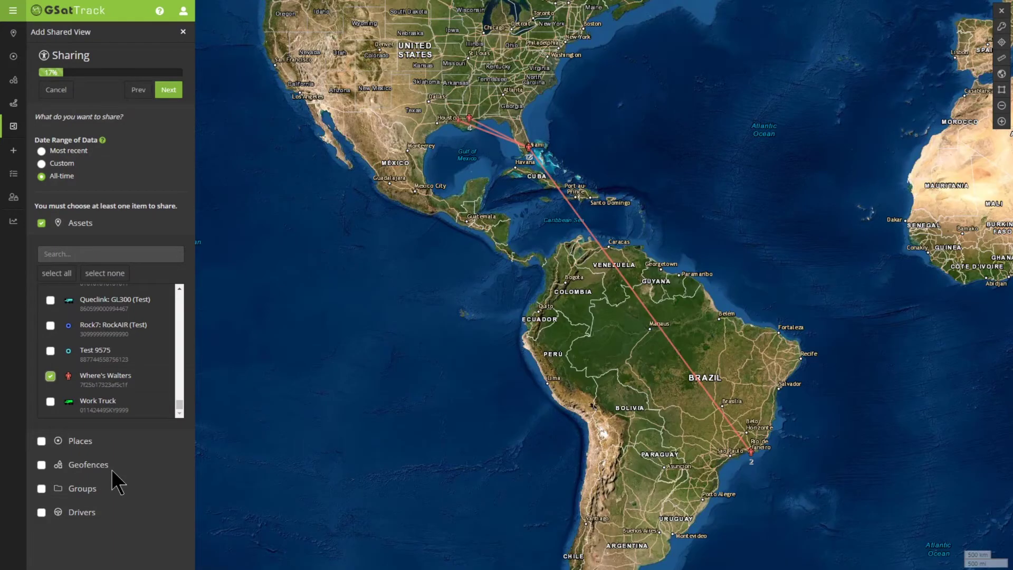
# Share the 2003 Lion Country place and the Scott geofence.
pyautogui.click(81, 442)
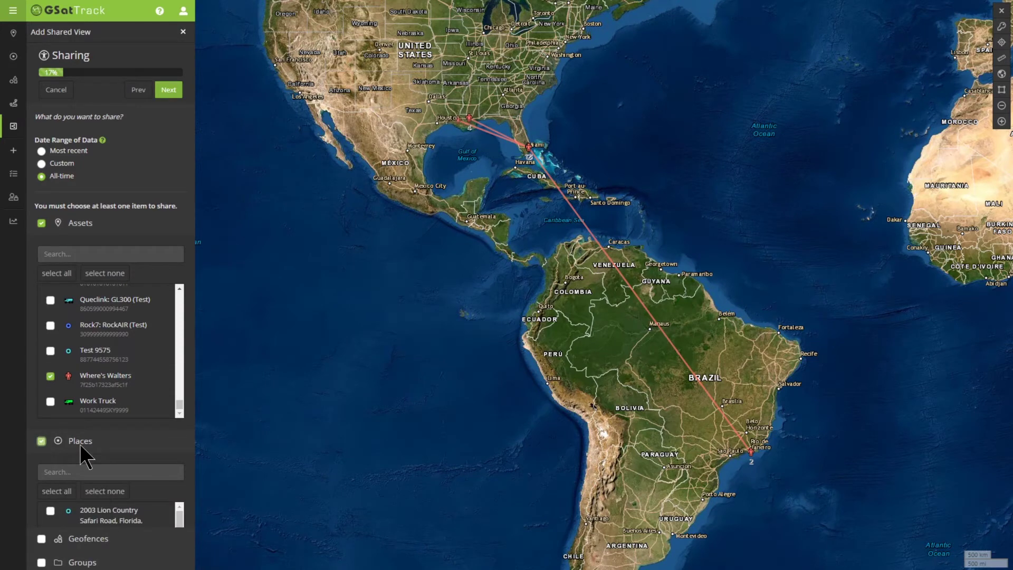
pyautogui.scroll(-3, 119, 347)
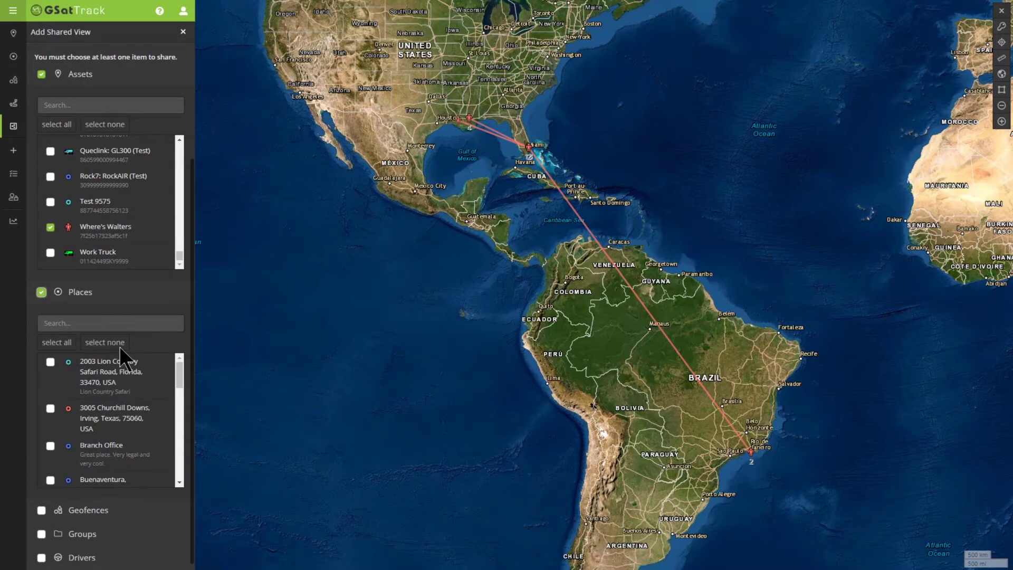
pyautogui.click(118, 363)
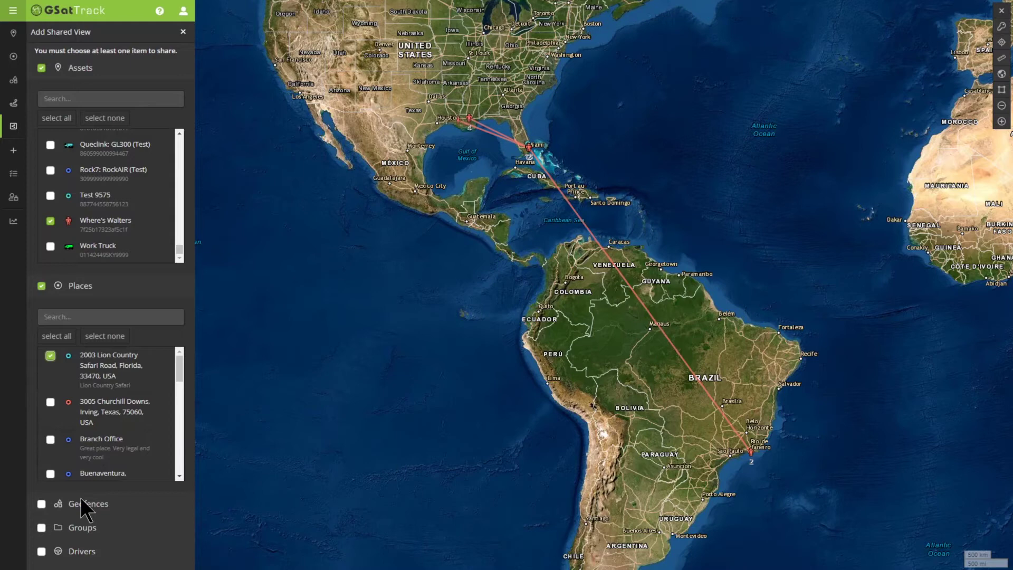
pyautogui.click(80, 503)
pyautogui.scroll(-5, 93, 487)
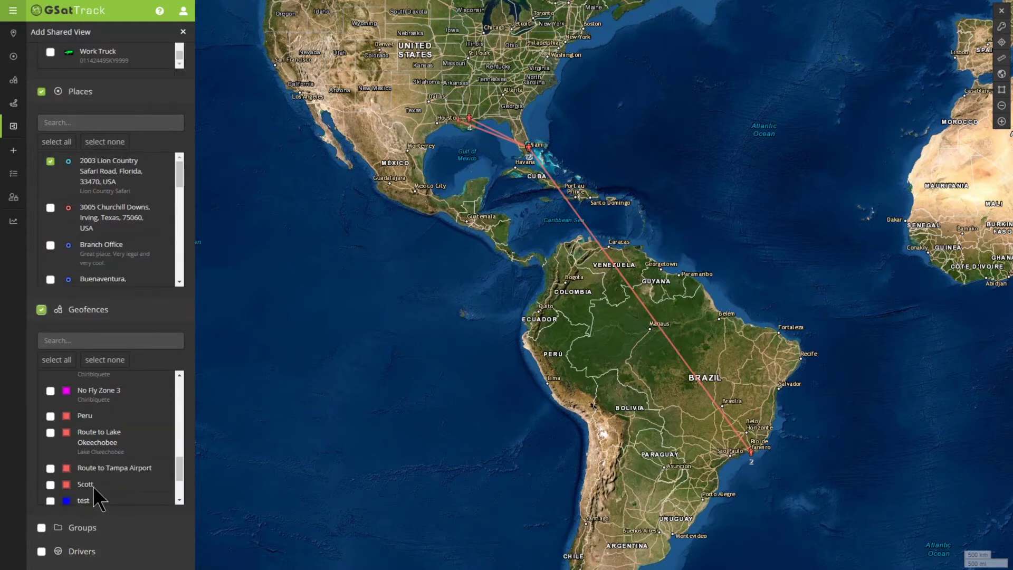
pyautogui.click(65, 485)
# Include groups and drivers, ticking the two drivers as shared items.
pyautogui.click(63, 527)
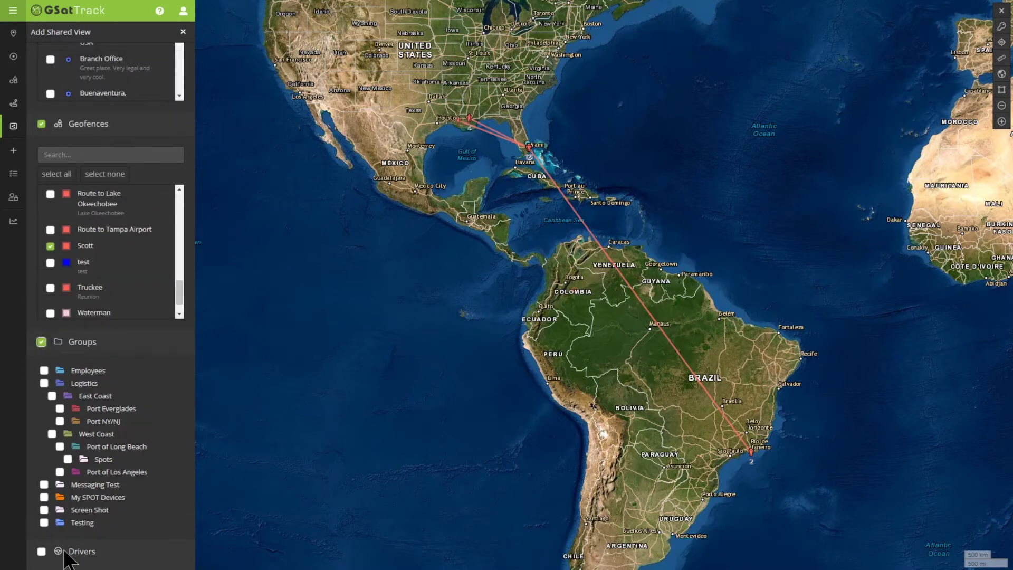
pyautogui.click(64, 551)
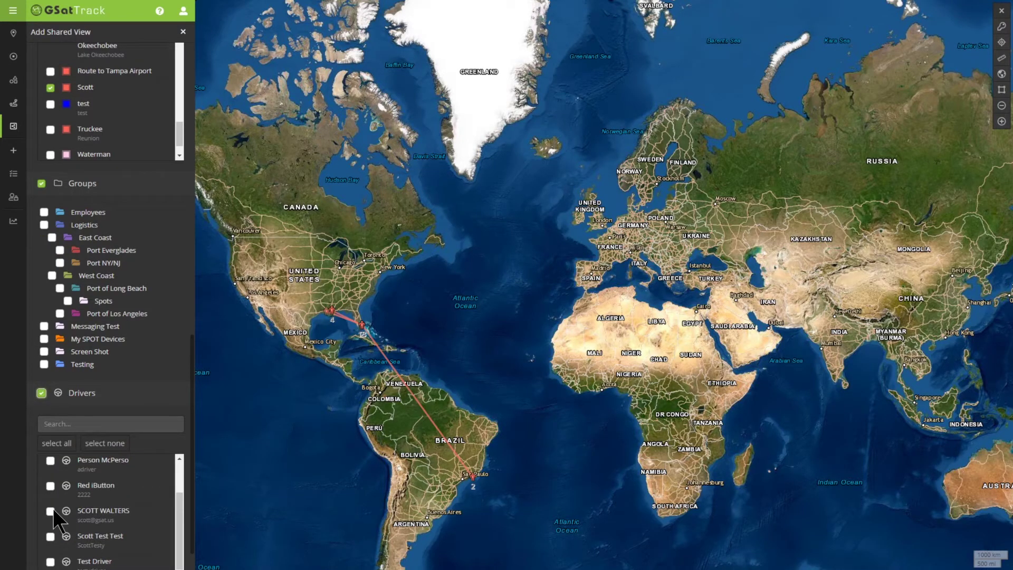
pyautogui.click(51, 510)
pyautogui.click(51, 537)
pyautogui.scroll(10, 127, 132)
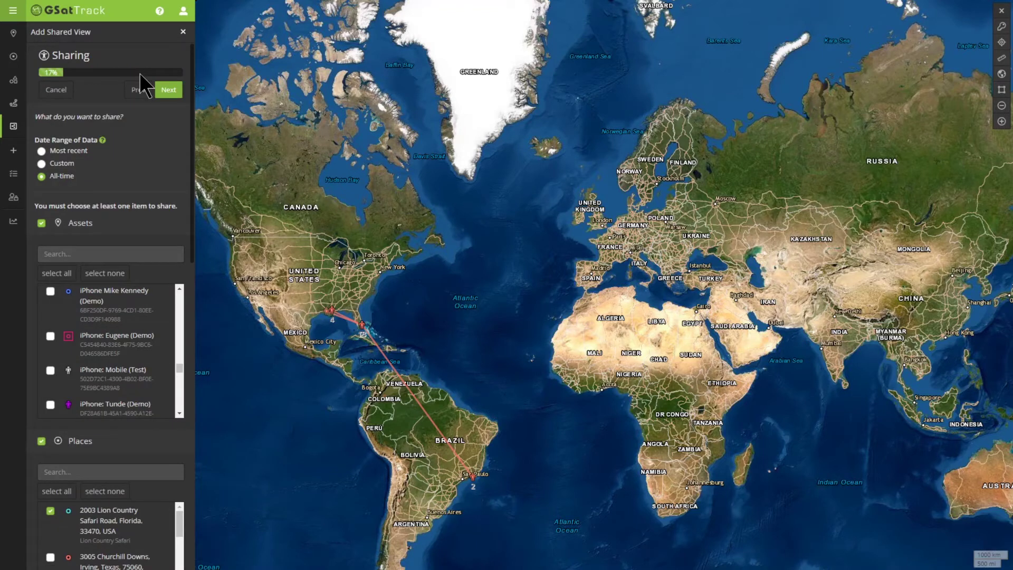
# Accept access controls as Enabled, Public, never expiring, with two-way messaging Disabled.
pyautogui.click(168, 89)
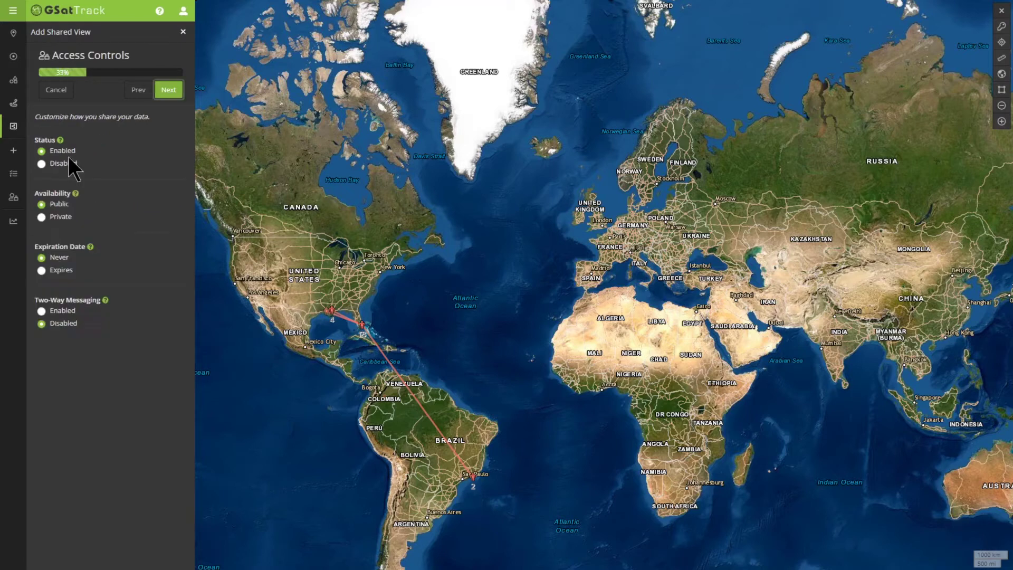
pyautogui.click(73, 319)
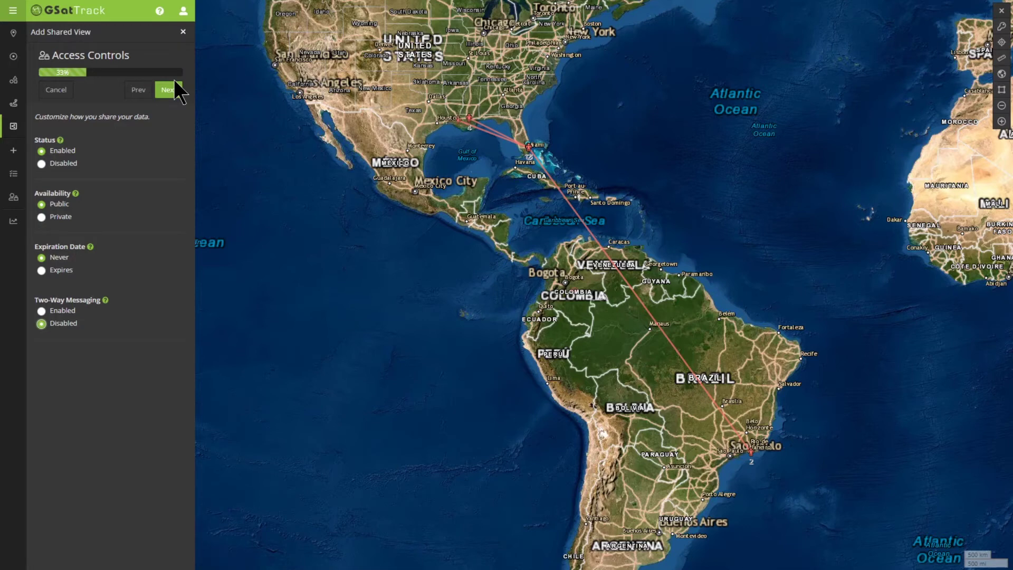
pyautogui.click(174, 82)
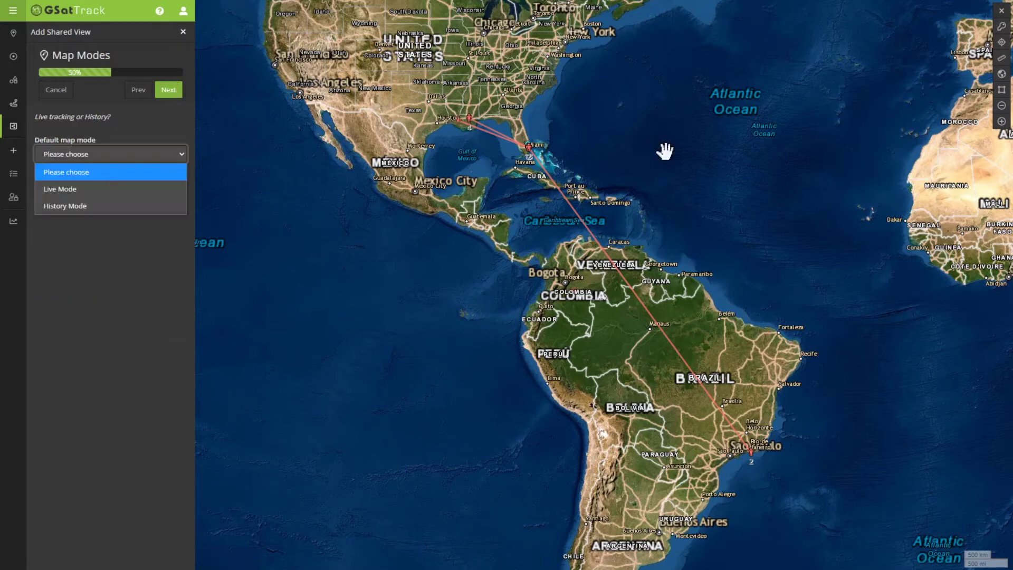
# Set the default map mode to Live Mode and continue to Map Settings.
pyautogui.click(71, 189)
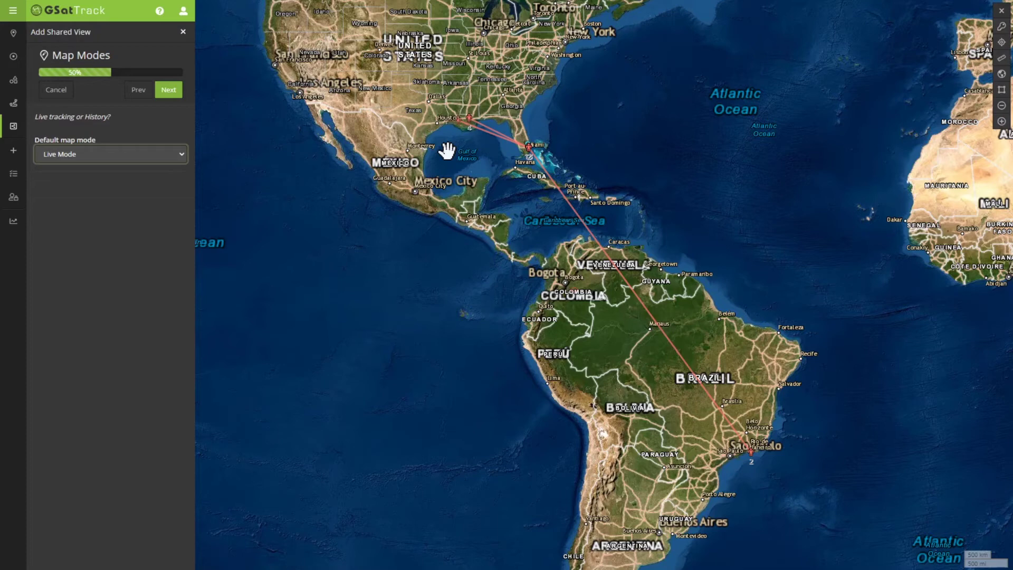
pyautogui.click(168, 89)
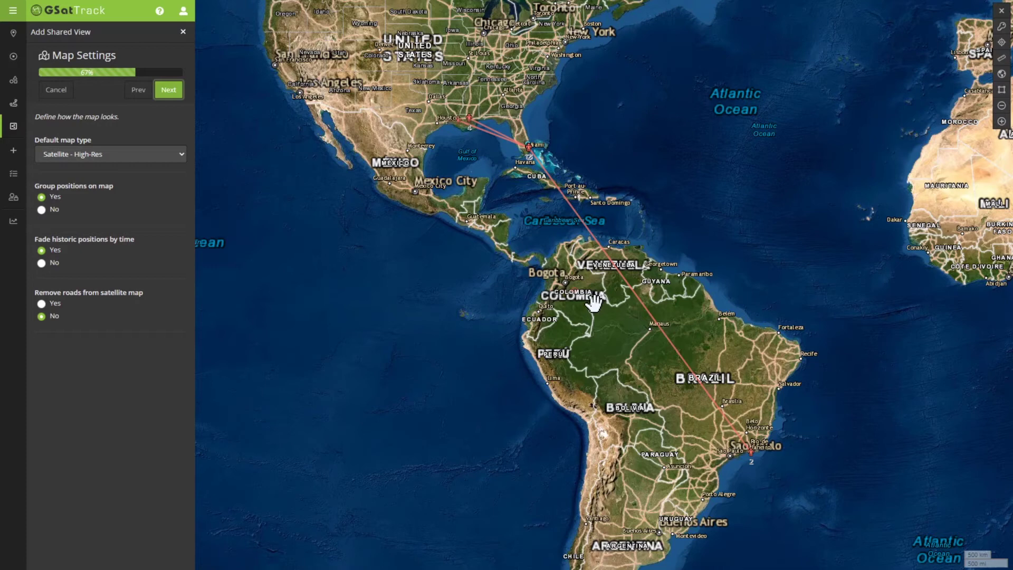
# Try OpenStreetMap, then keep Satellite - High-Res as the default map type and continue.
pyautogui.click(42, 263)
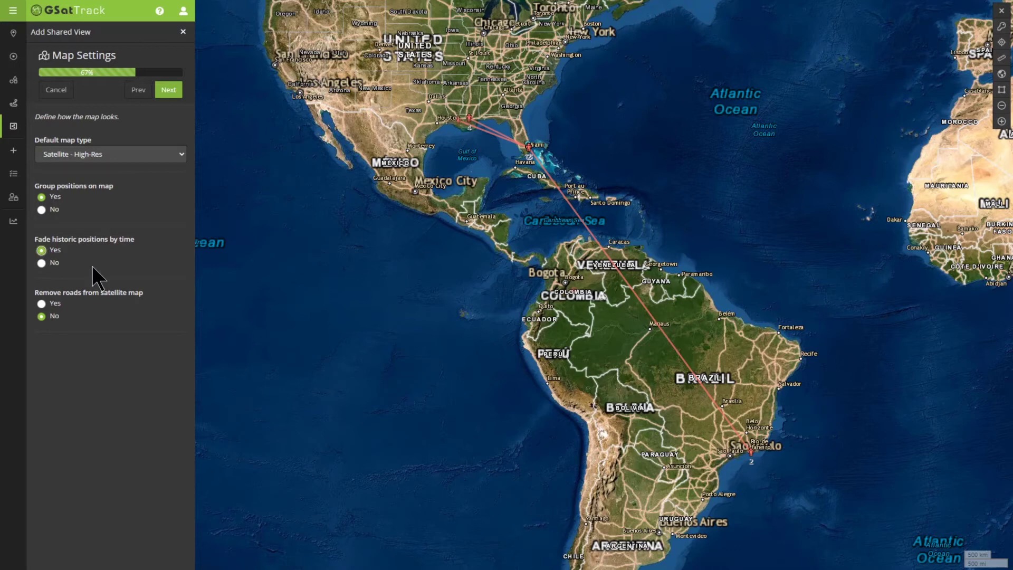
pyautogui.click(164, 157)
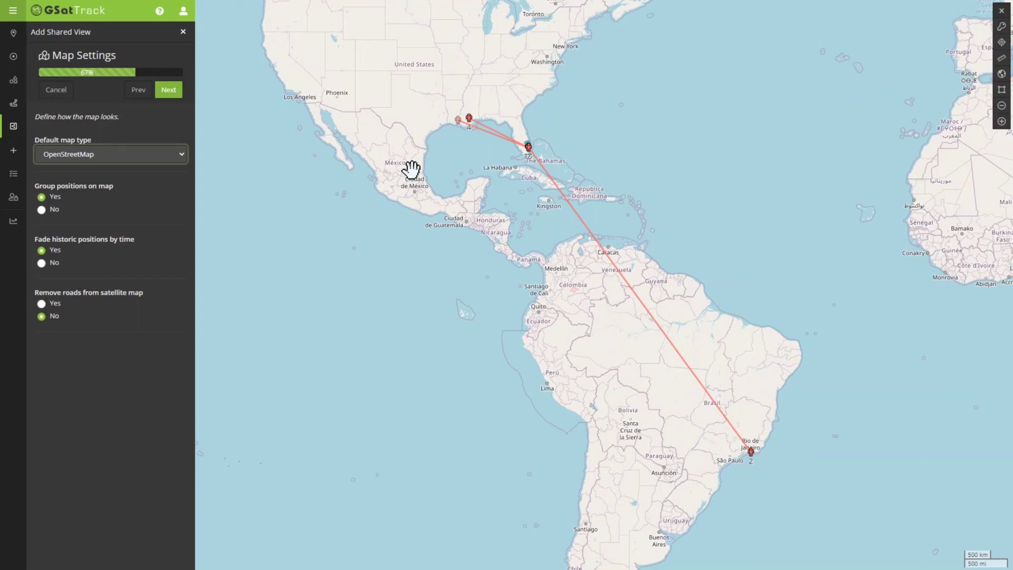
pyautogui.click(111, 154)
pyautogui.click(103, 226)
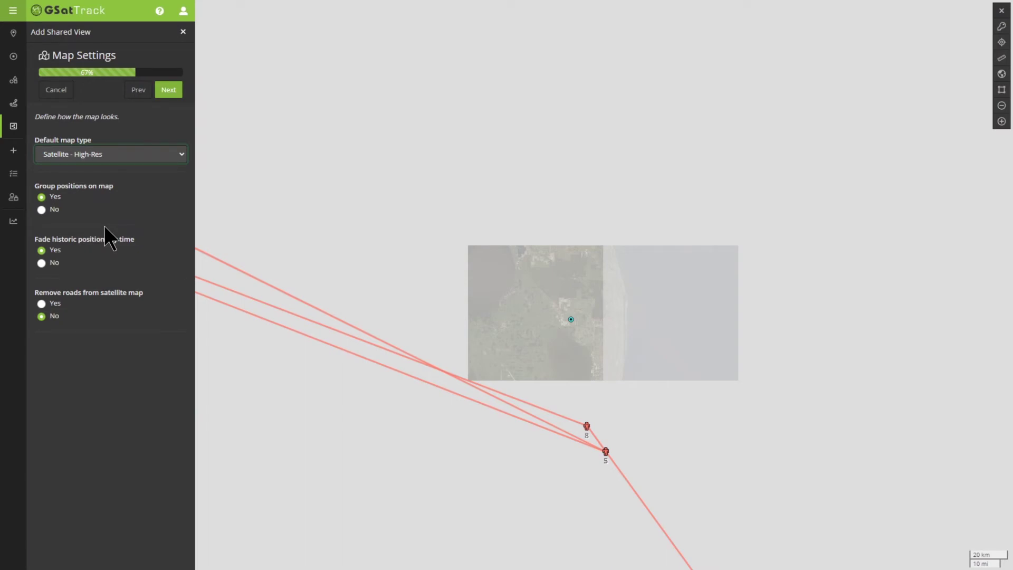
pyautogui.click(169, 89)
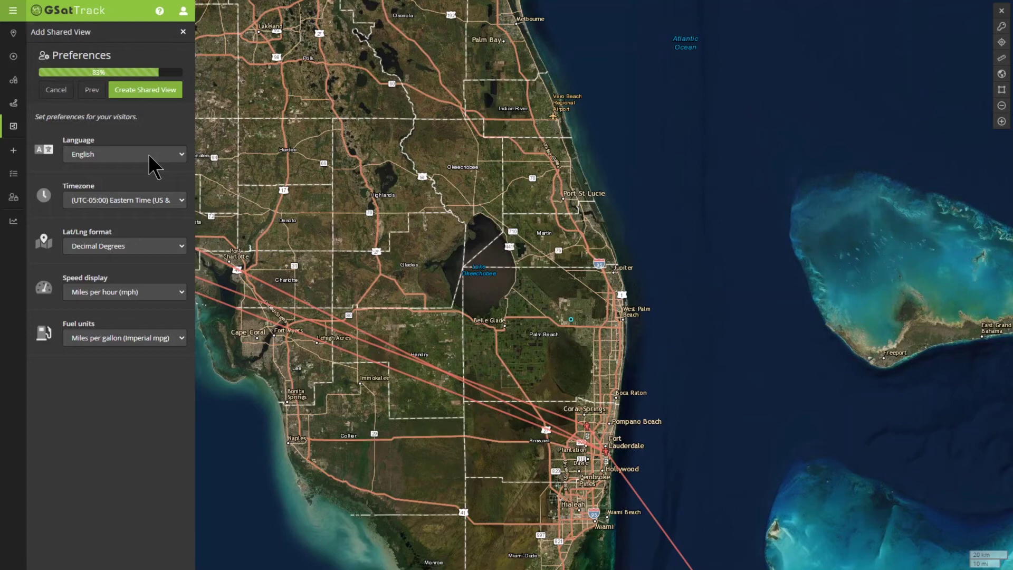
# Keep default preferences (English, Eastern Time, Decimal Degrees, mph, Imperial mpg) and create the shared view.
pyautogui.click(149, 155)
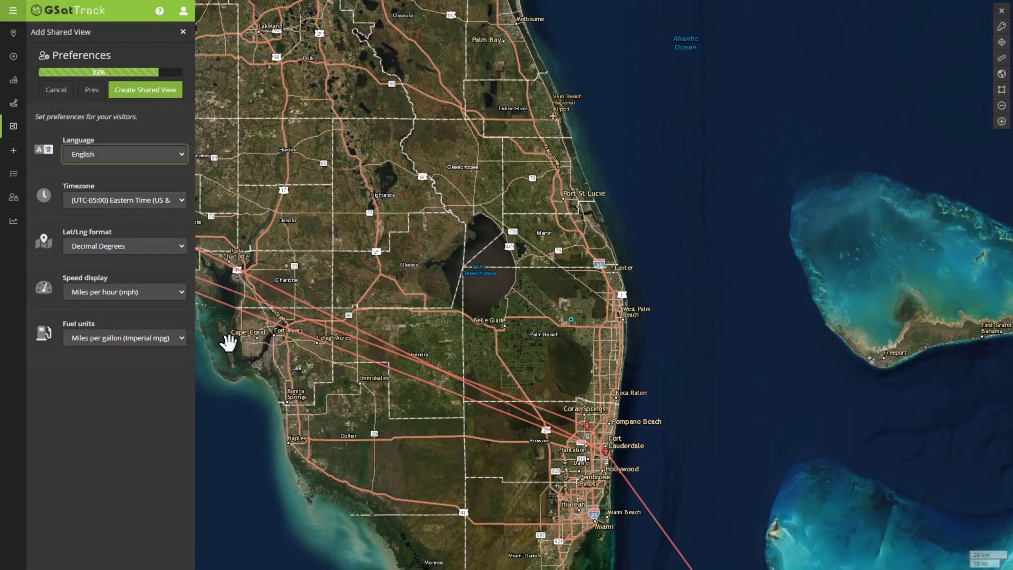
pyautogui.press('Tab')
pyautogui.press('Tab')
pyautogui.press('Tab')
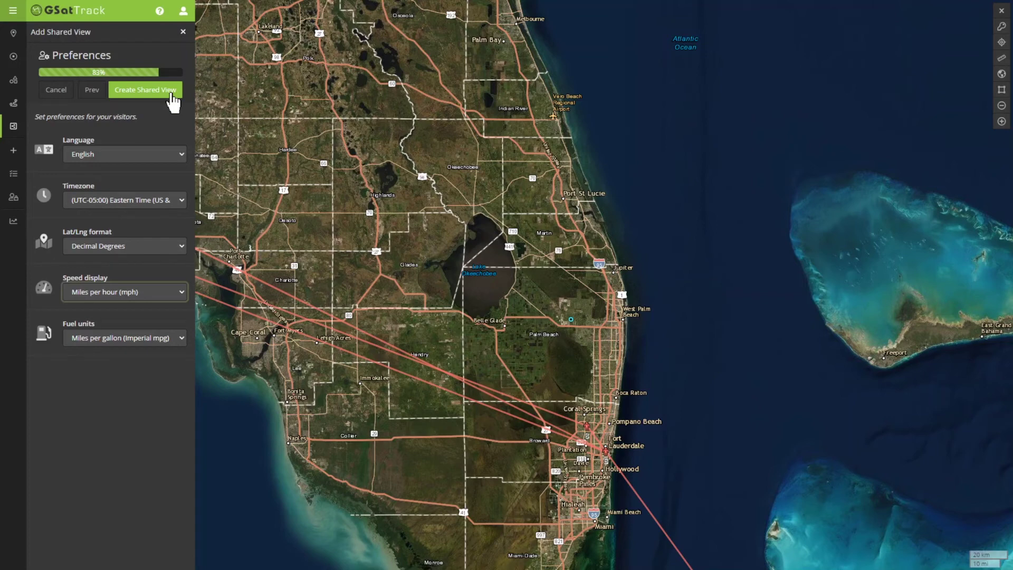
pyautogui.click(171, 95)
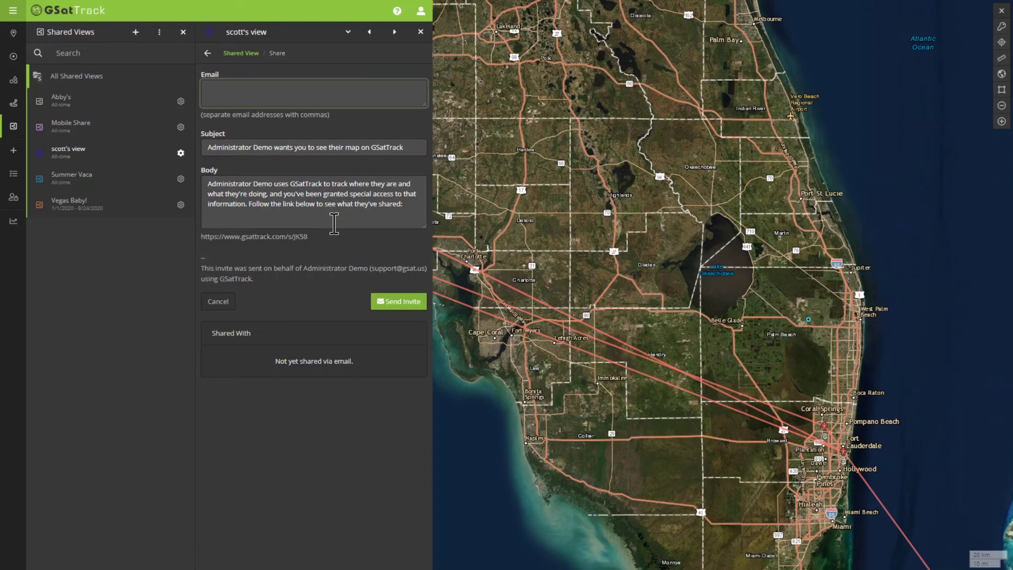
# Highlight the invite's footer text, then close the email invite to show scott's view options.
pyautogui.moveTo(201, 264); pyautogui.dragTo(296, 290)
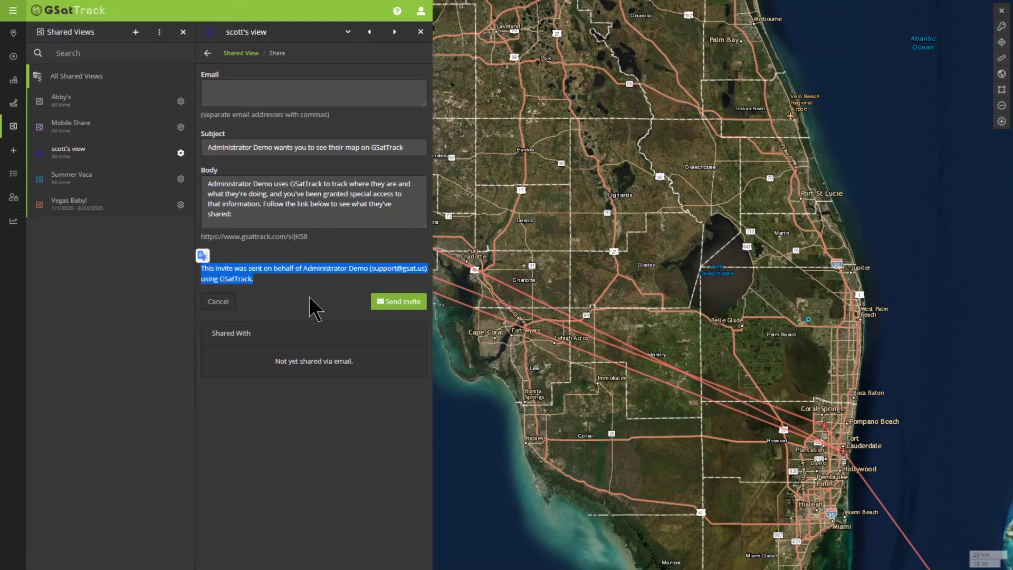
pyautogui.press('Escape')
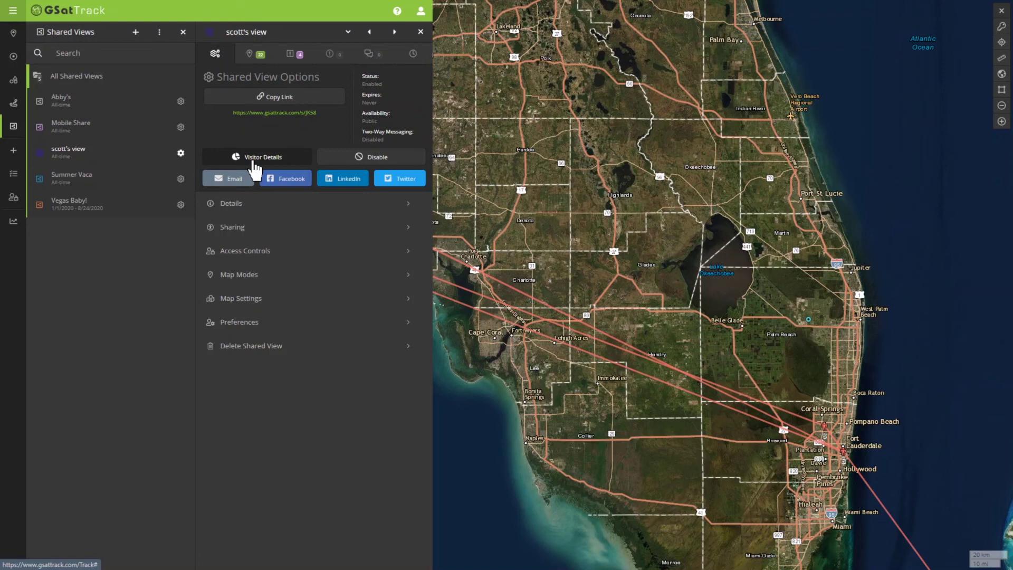
pyautogui.click(255, 164)
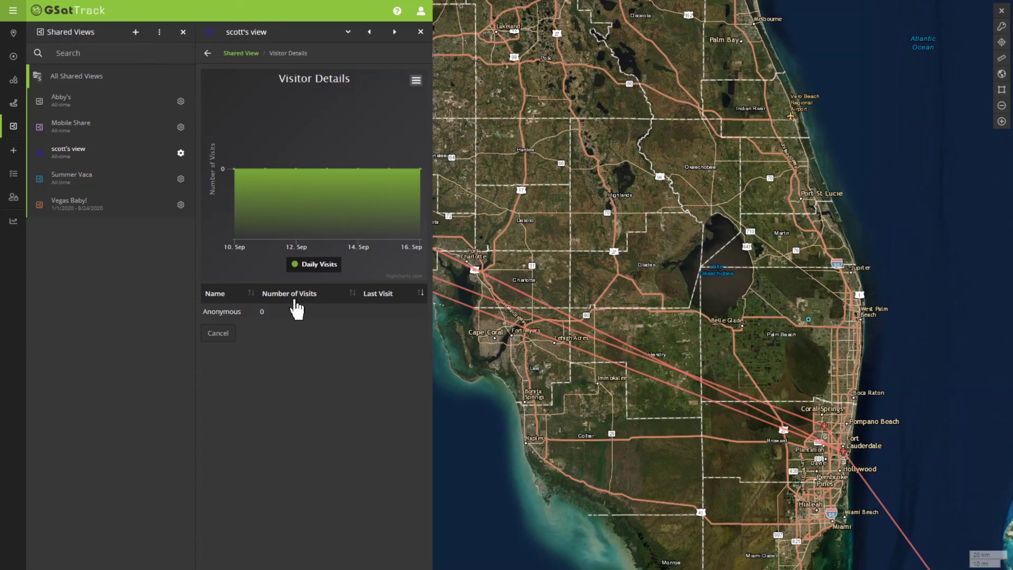
pyautogui.click(218, 333)
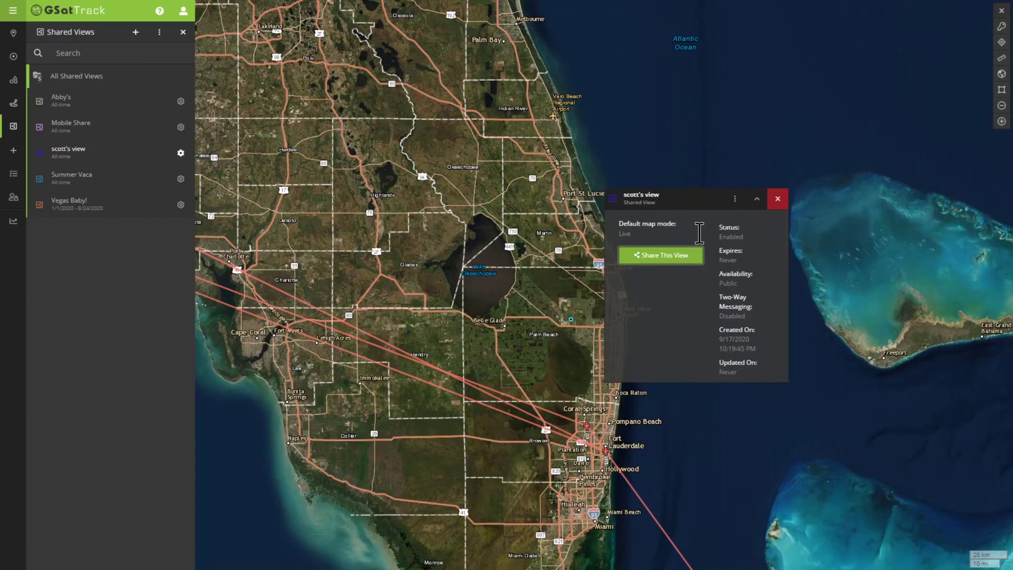
pyautogui.click(686, 256)
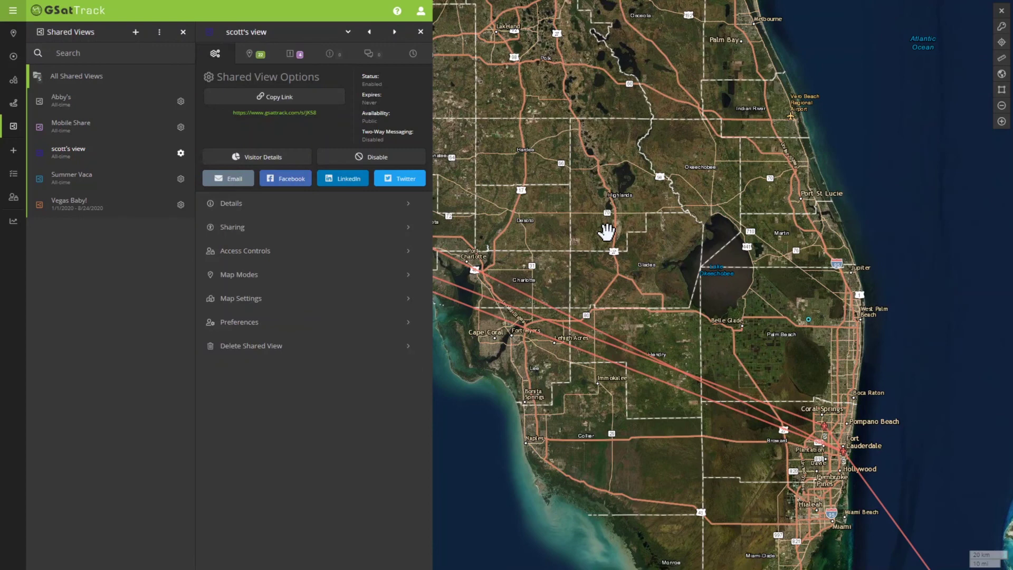